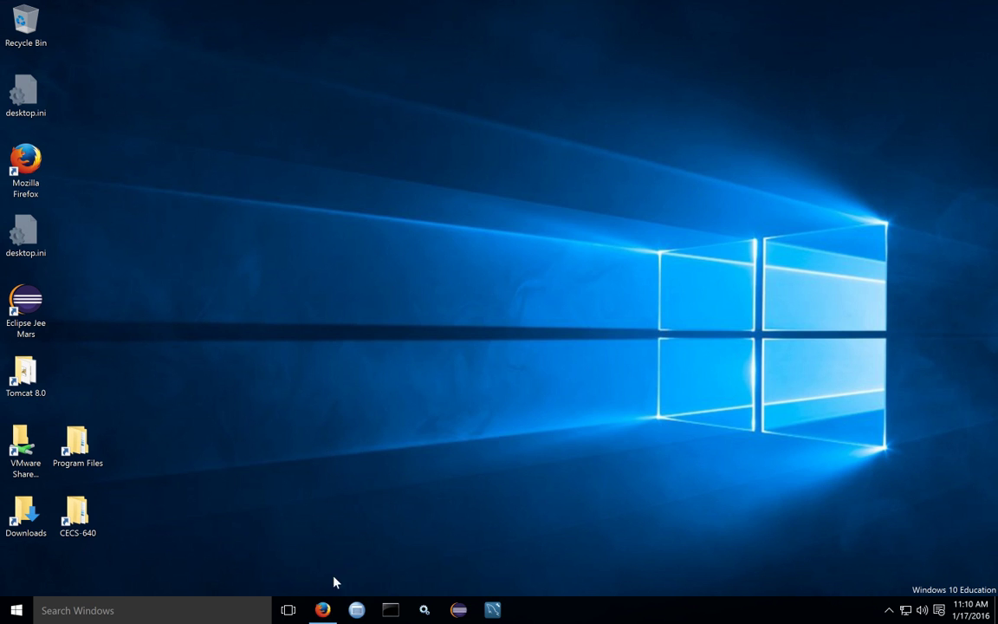
Restore the Firefox window on the VMware Workstation Player download page from the taskbar
left_click(322, 609)
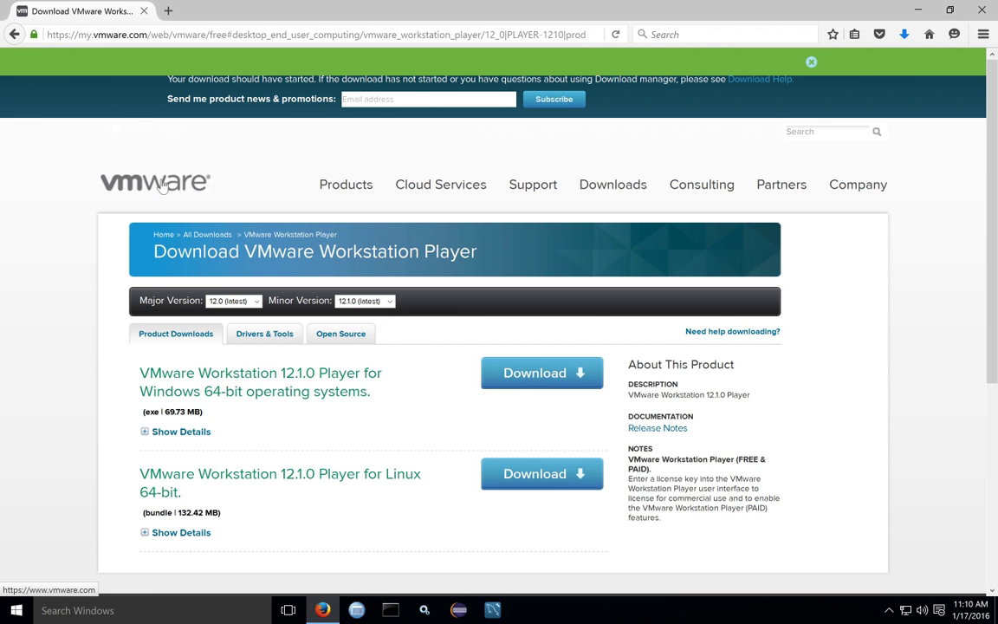
In a new tab, search Google for 'vmware' and open the official VMware Virtualization result
left_click(168, 11)
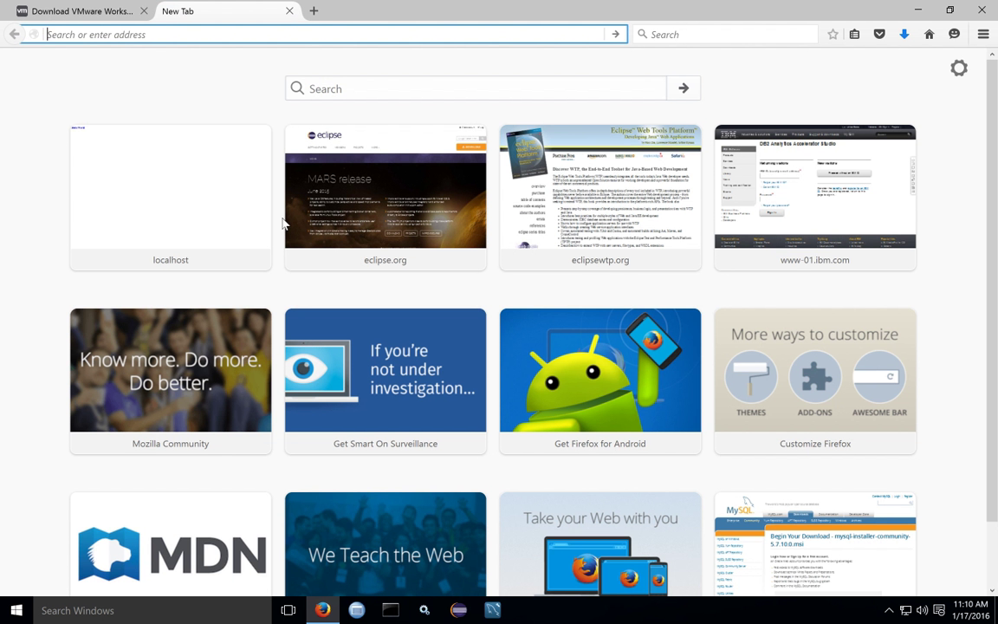
type("google")
key("Return")
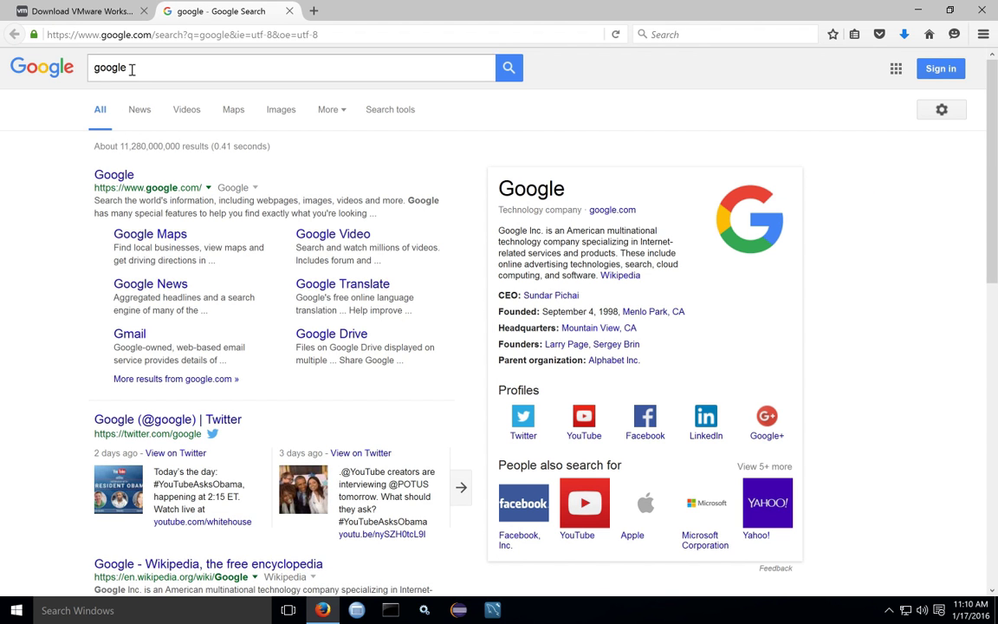
double_click(133, 72)
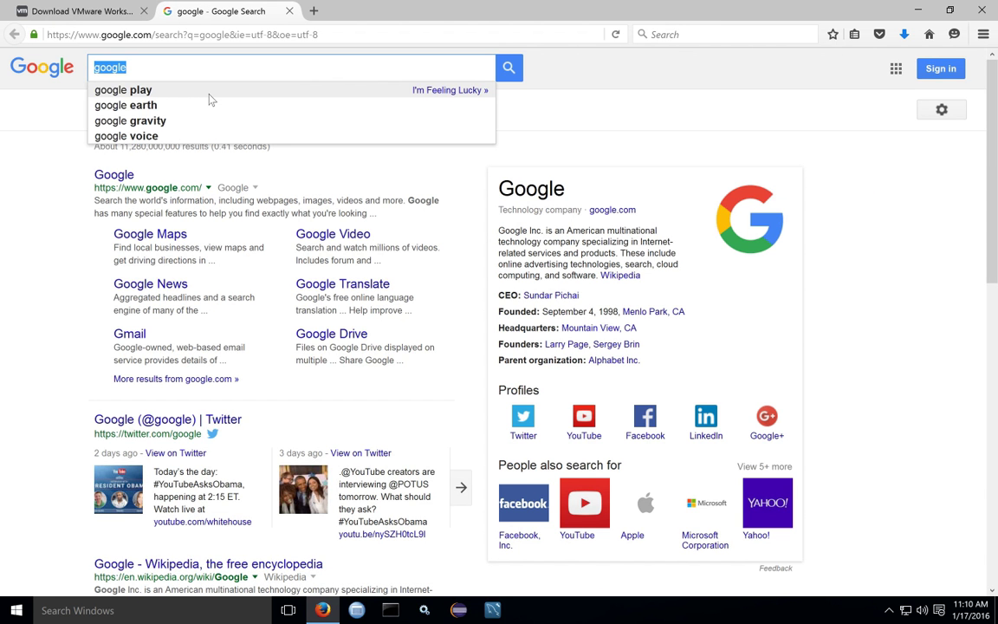
type("vmware")
key("Return")
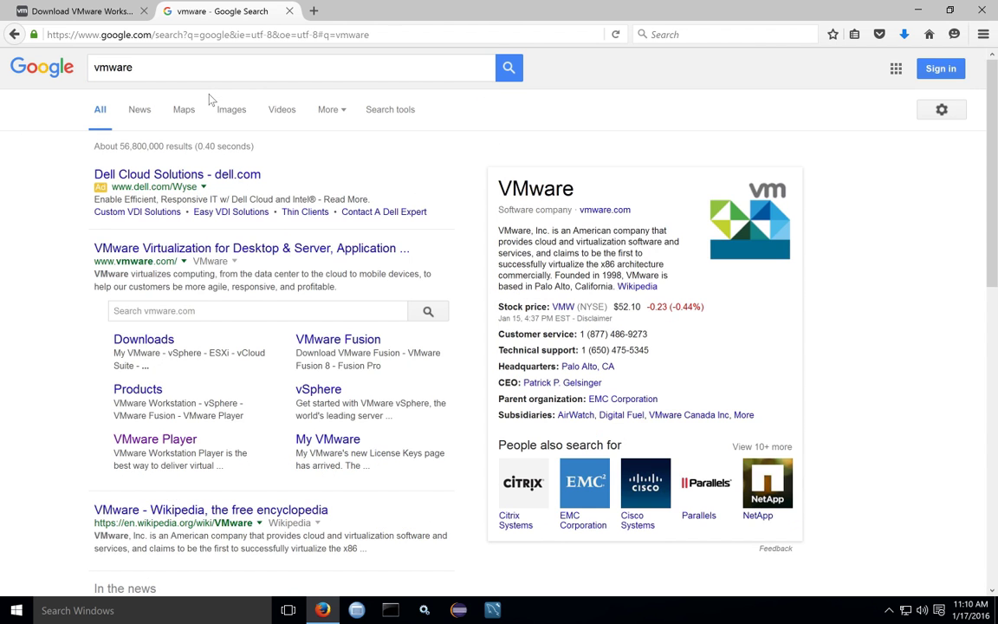
left_click(175, 251)
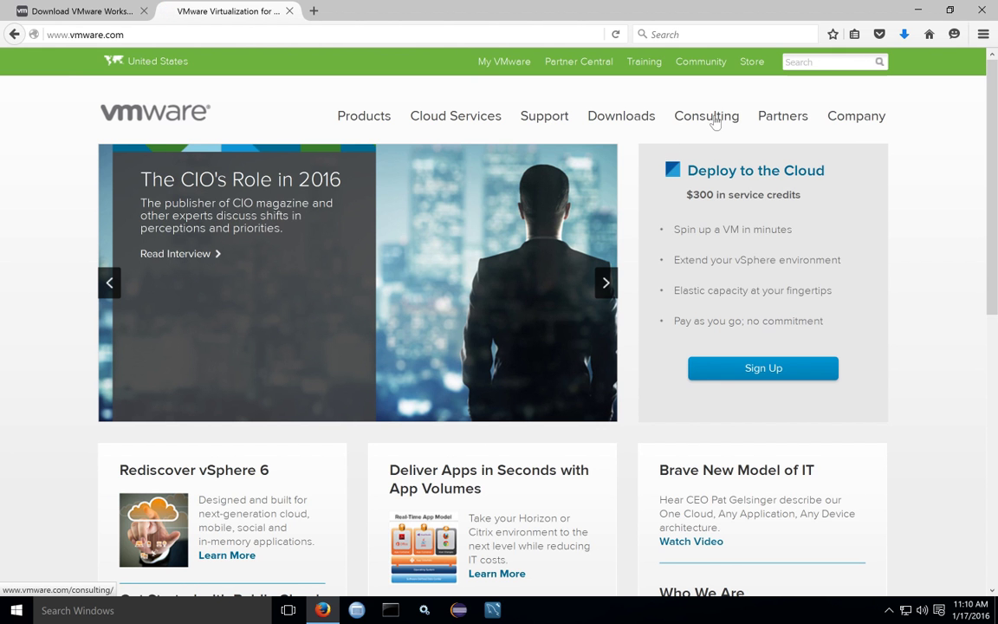
Go to Downloads > Workstation Player and download the 12.1.0 Windows 64-bit installer
mouse_move(606, 120)
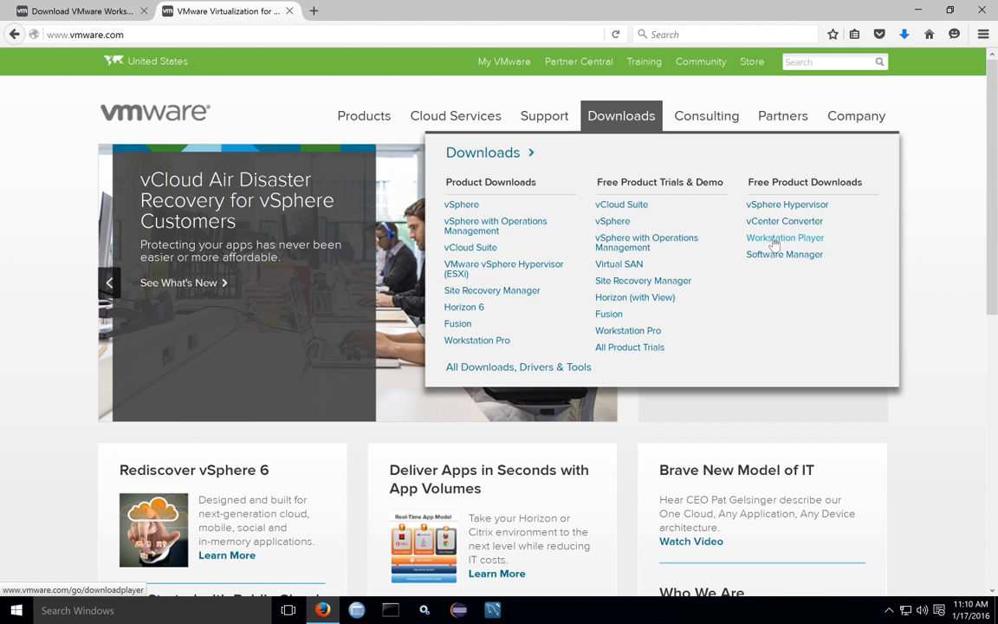
left_click(773, 244)
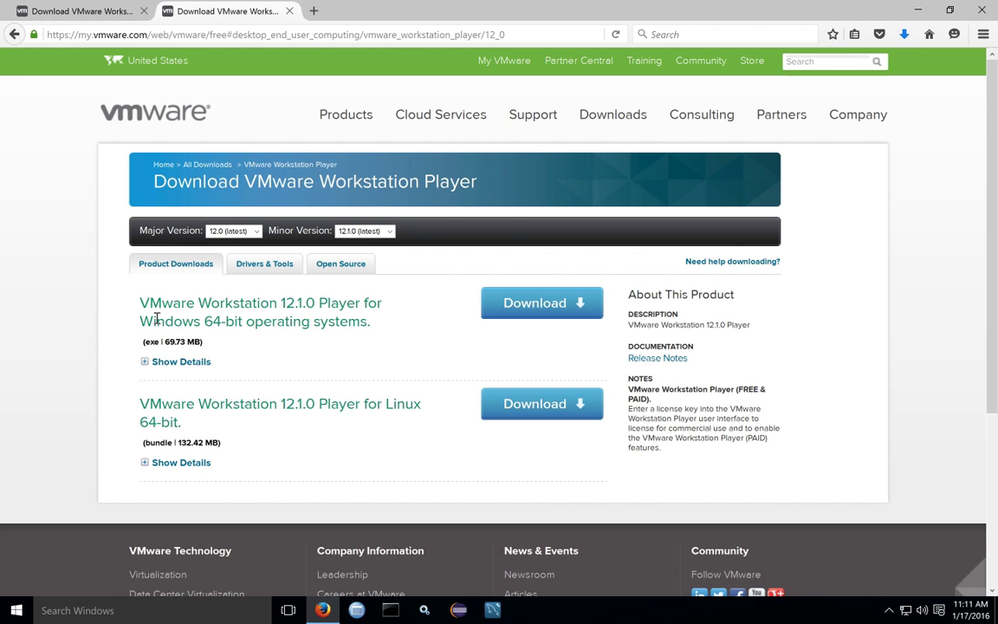
double_click(156, 318)
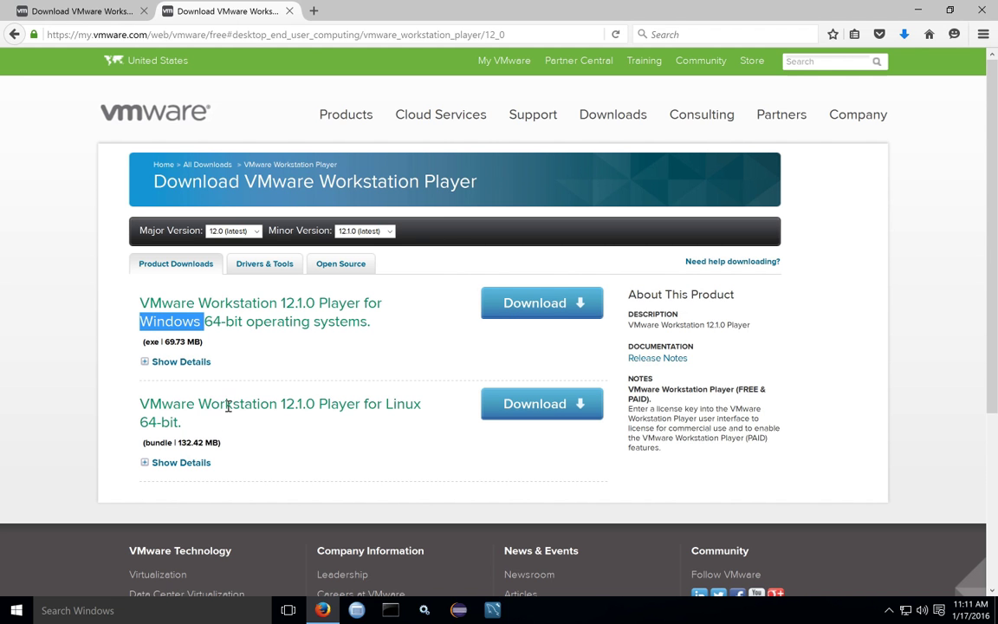
left_click(546, 305)
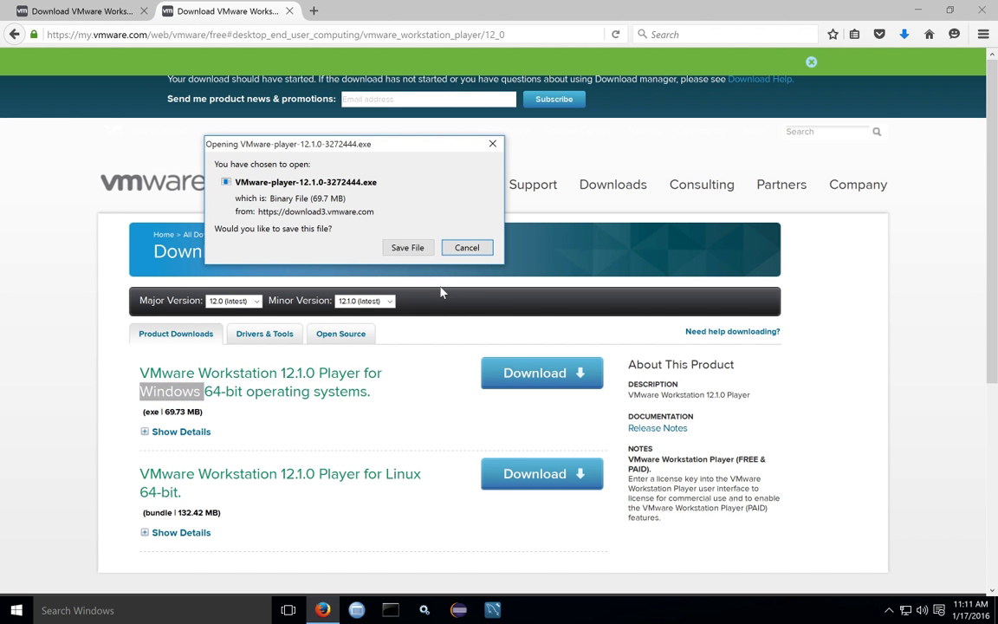
Save VMware-player-12.1.0-3272444.exe to disk and close Firefox
left_click(407, 247)
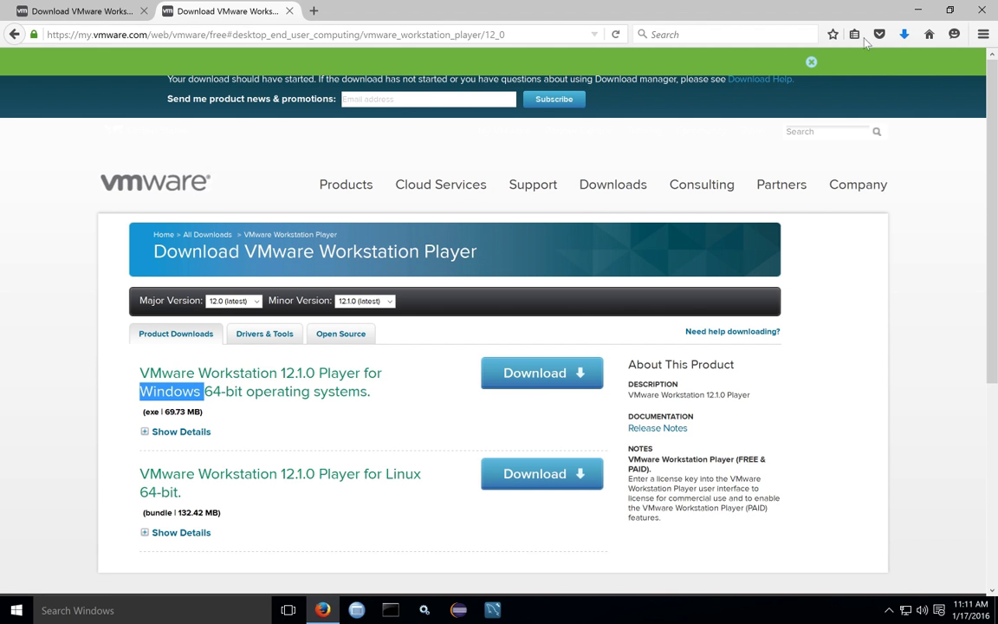
left_click(981, 11)
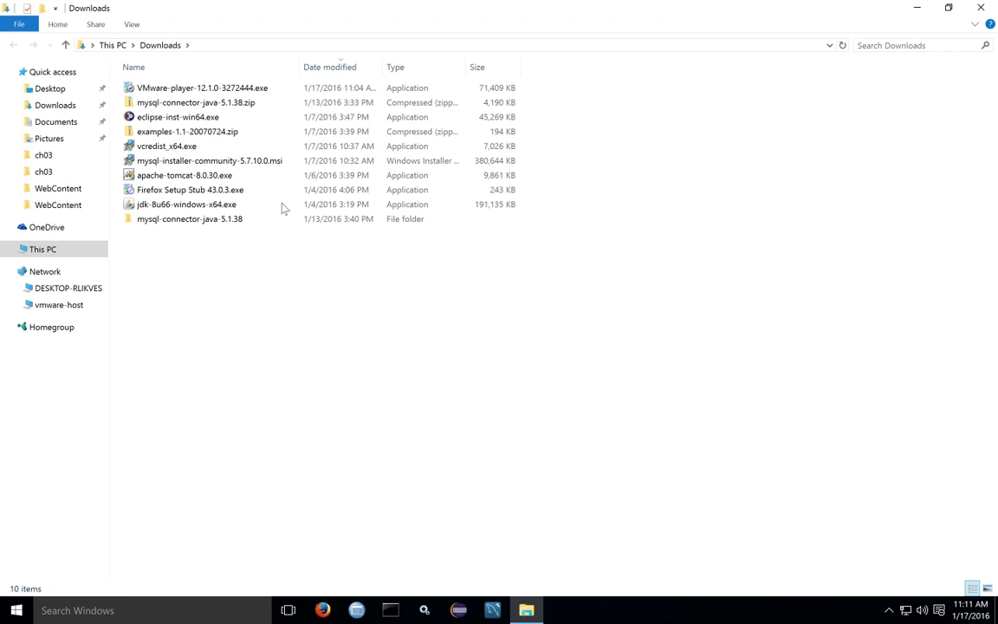
Run VMware-player-12.1.0-3272444.exe from Downloads and approve the User Account Control prompt
left_click(234, 87)
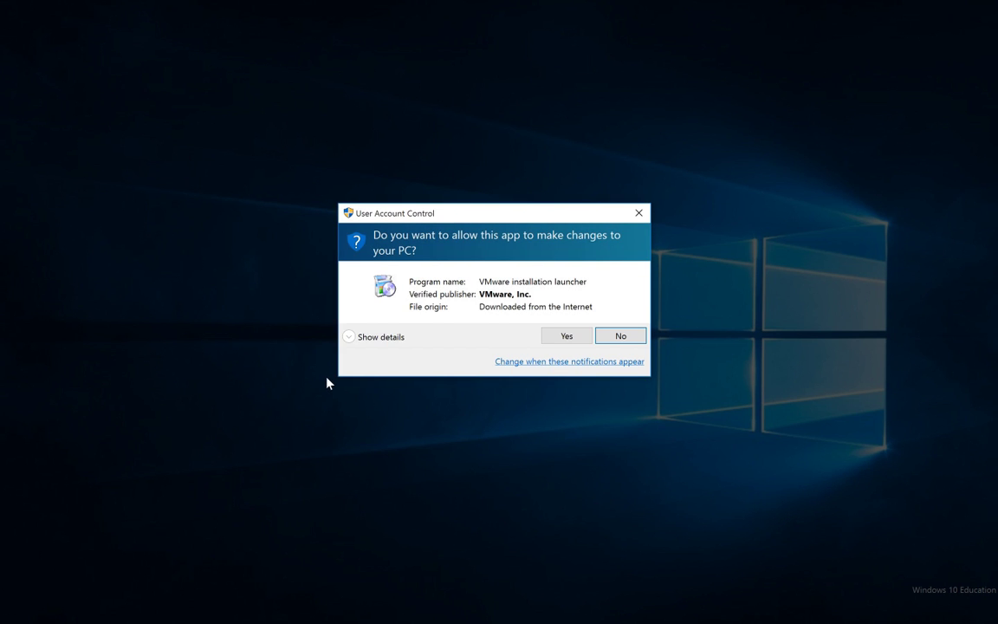
left_click(581, 337)
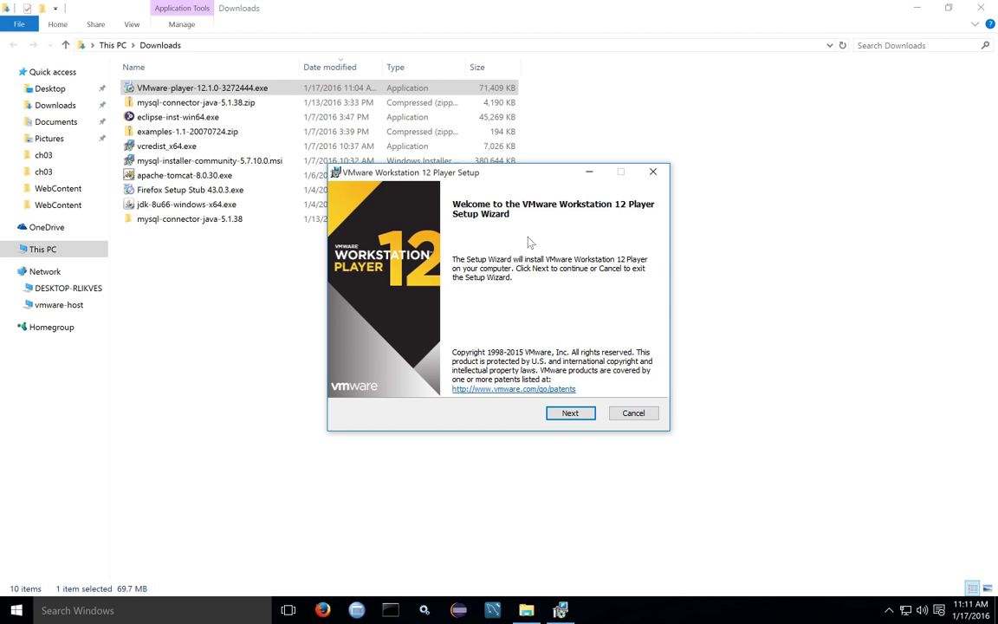
Accept the license terms, enable the Enhanced Keyboard Driver, and dismiss the folder browser
left_click(565, 414)
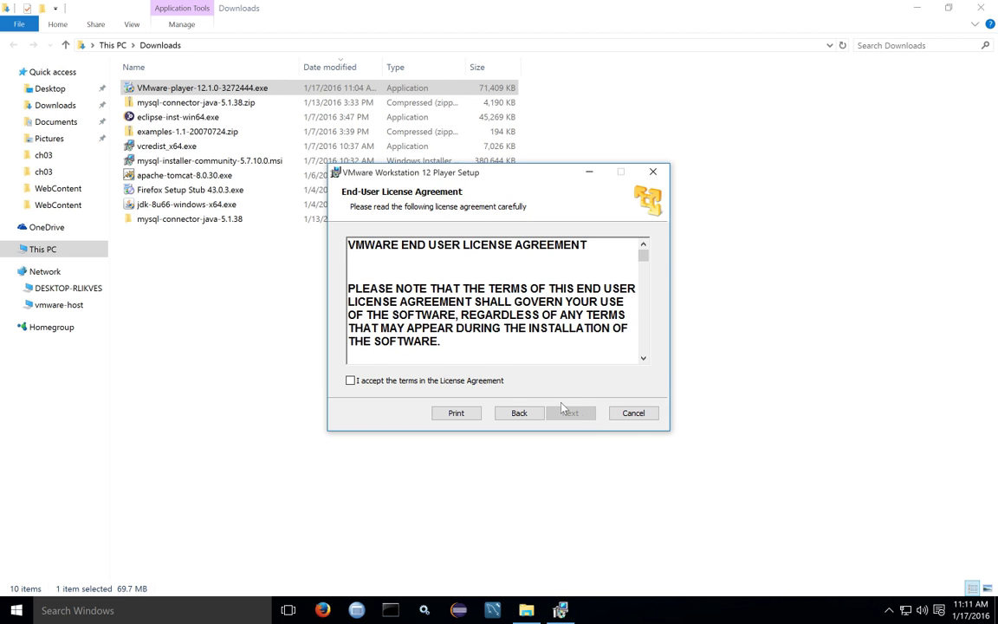
left_click(496, 381)
left_click(570, 413)
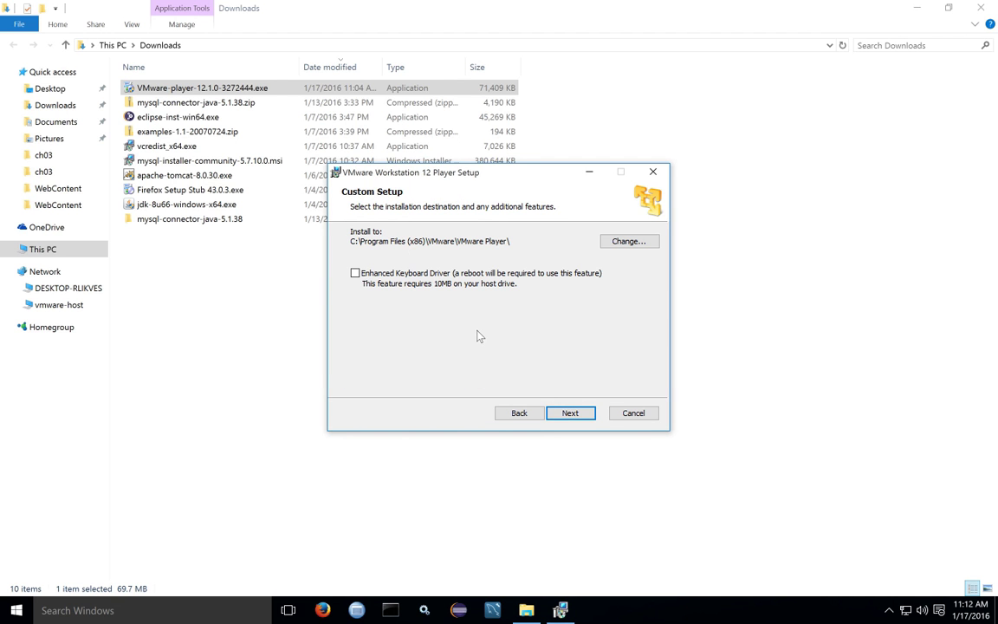
left_click(354, 273)
left_click(622, 244)
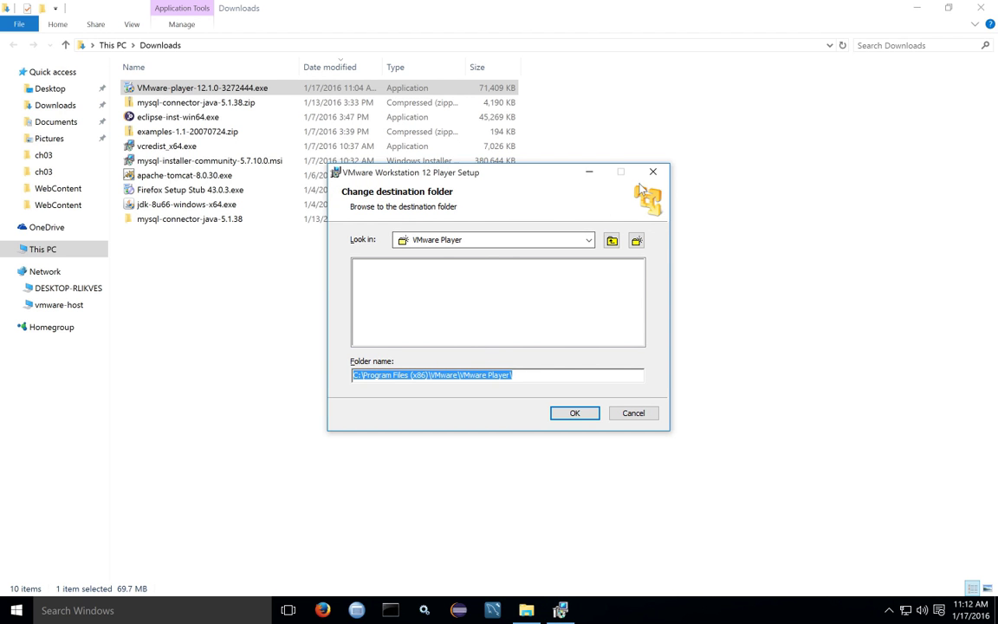
key("Return")
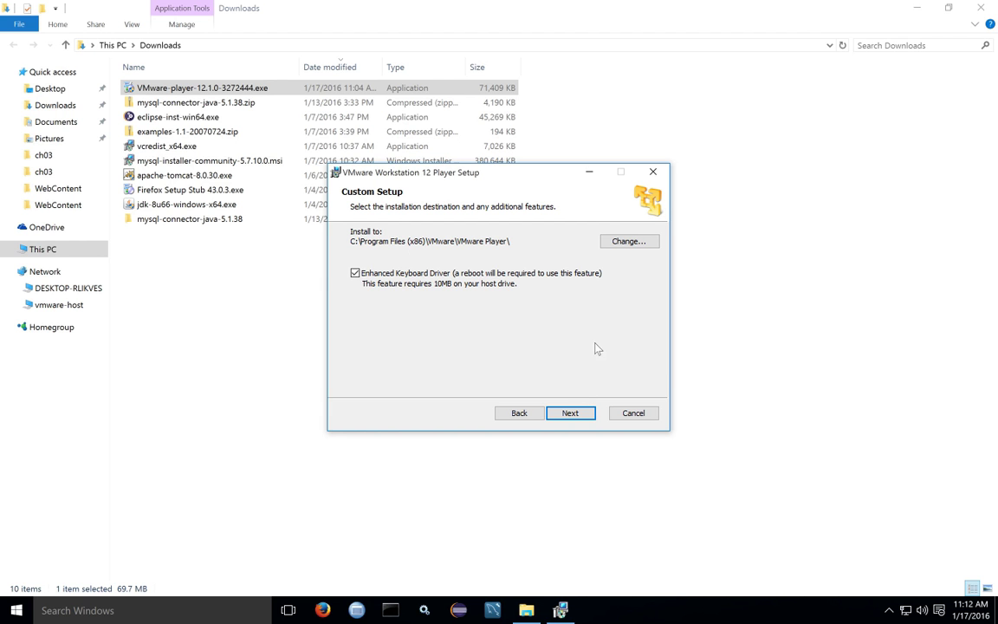
Change the install folder to C:\Program Files\VMWare Workstation\ and confirm it
left_click(627, 241)
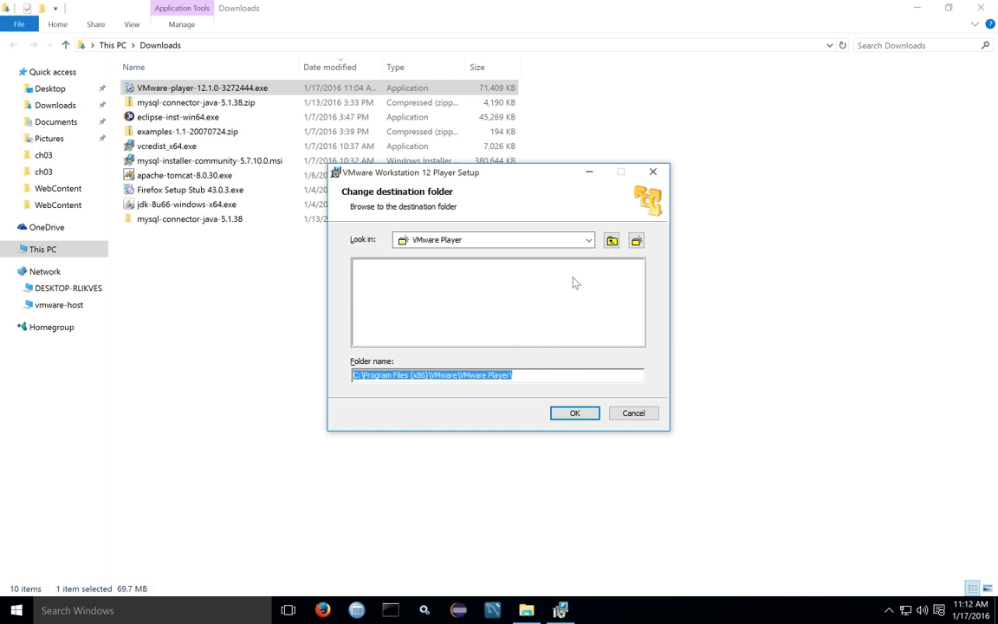
left_click(589, 240)
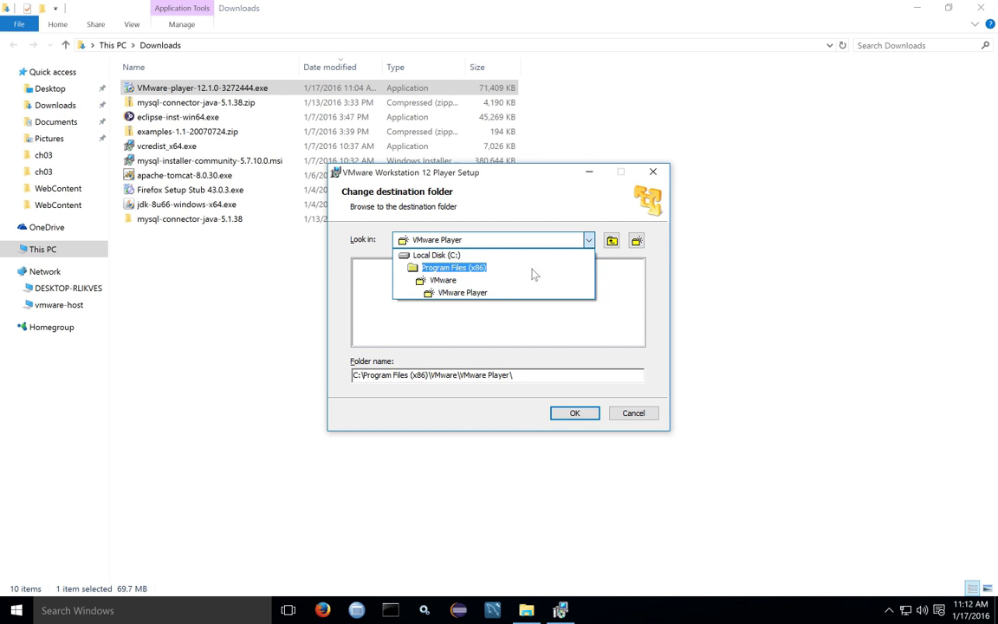
left_click(442, 256)
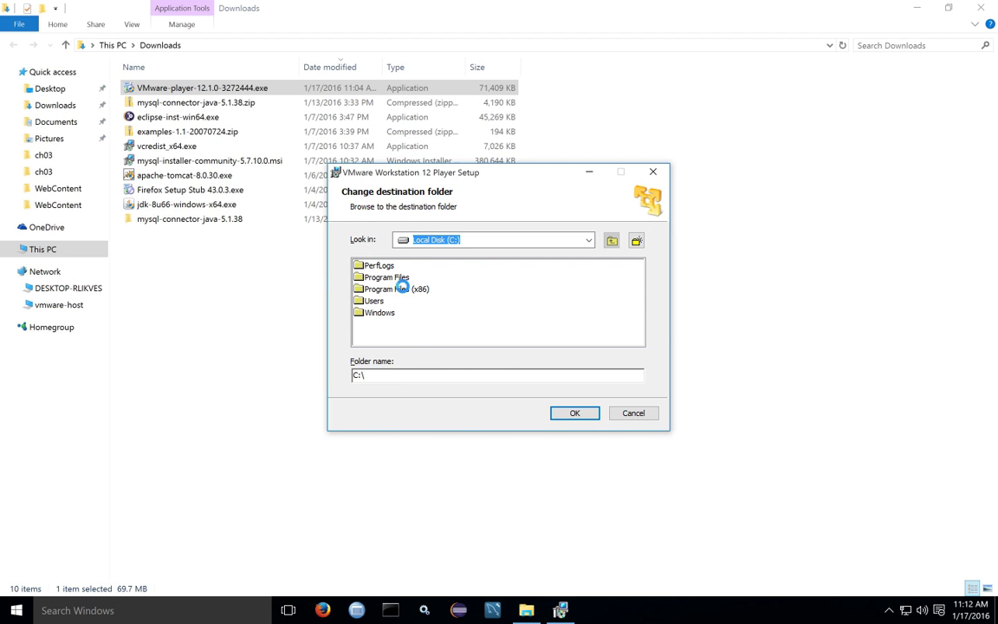
double_click(390, 277)
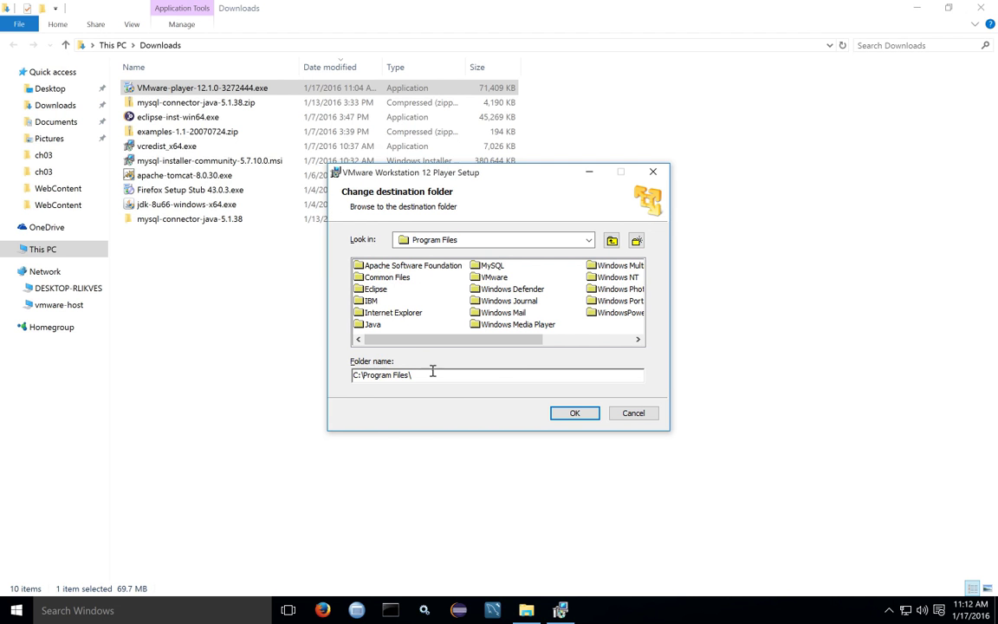
left_click(508, 376)
type("VMWare Workstation")
left_click(580, 416)
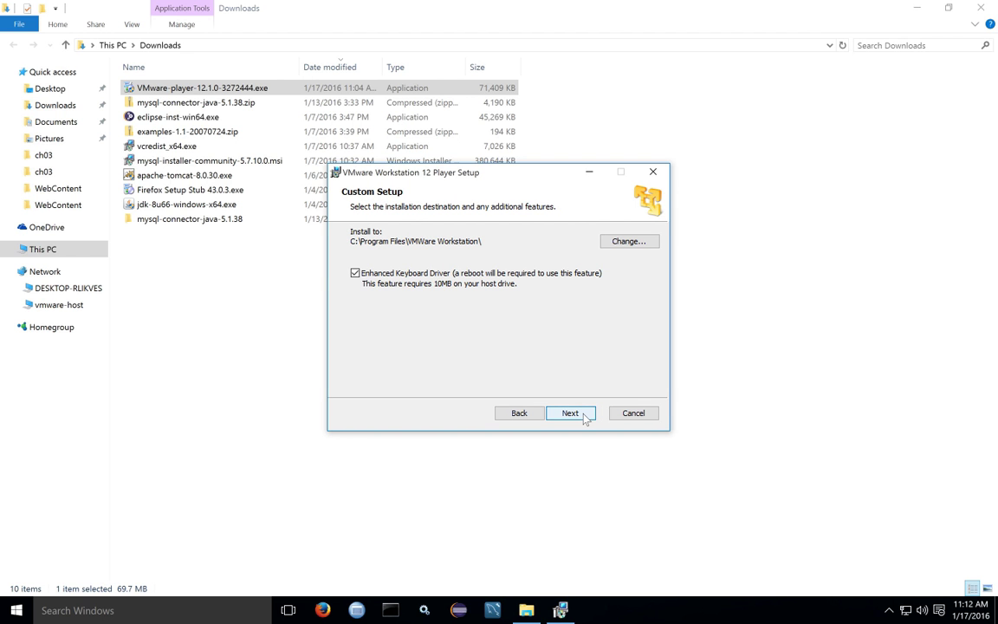
Disable usage statistics, keep desktop and Start menu shortcuts, install, and finish the wizard
left_click(585, 417)
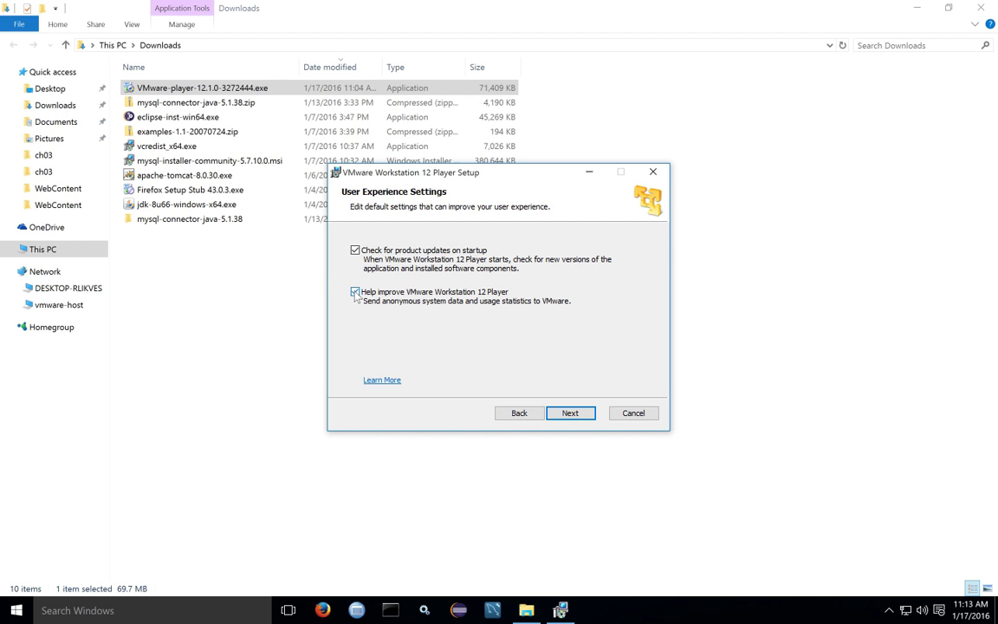
left_click(355, 292)
left_click(570, 413)
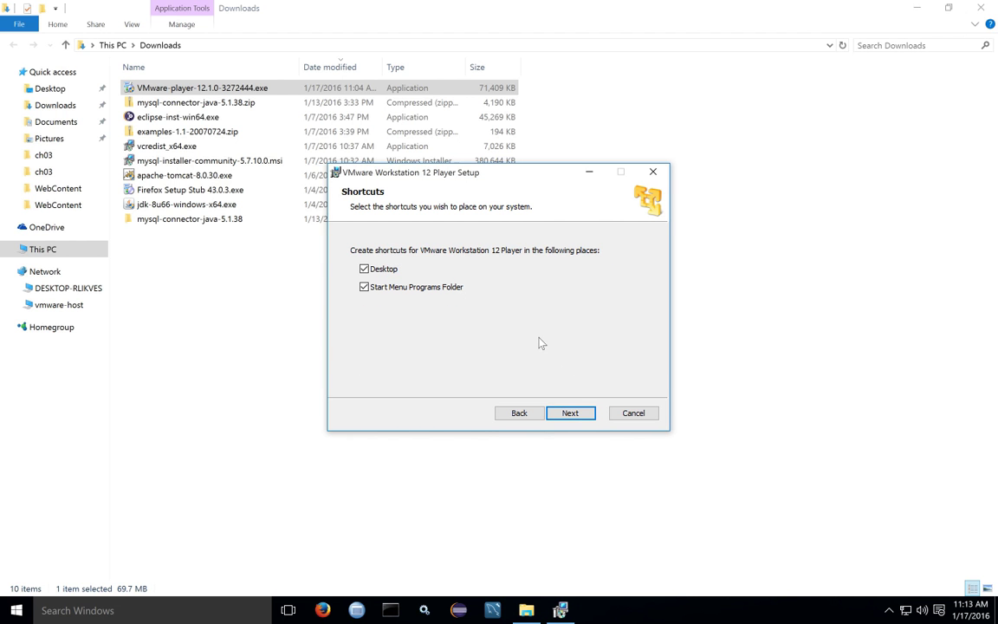
left_click(579, 415)
left_click(571, 413)
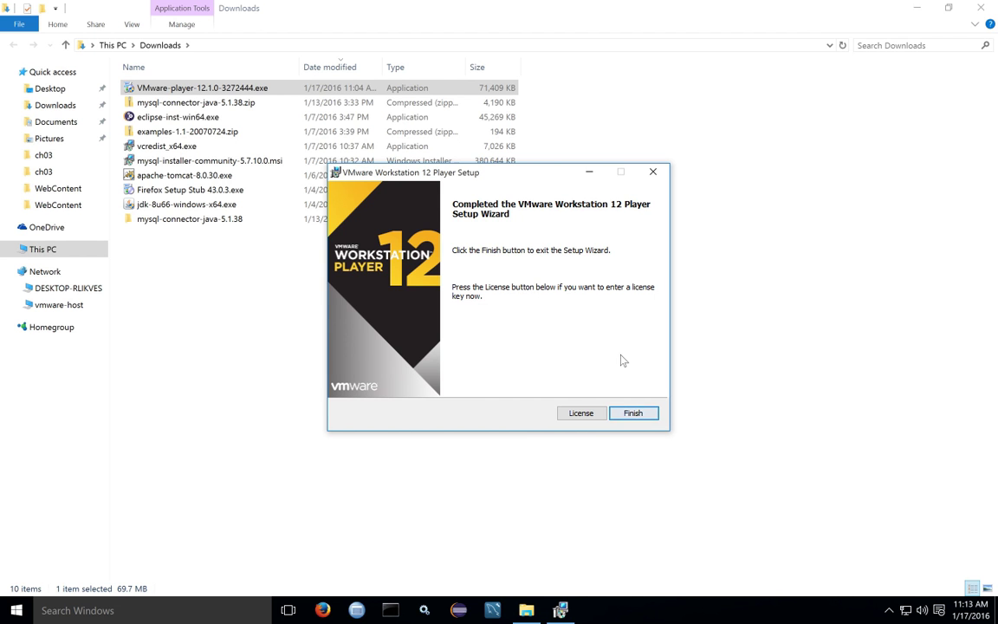
left_click(626, 415)
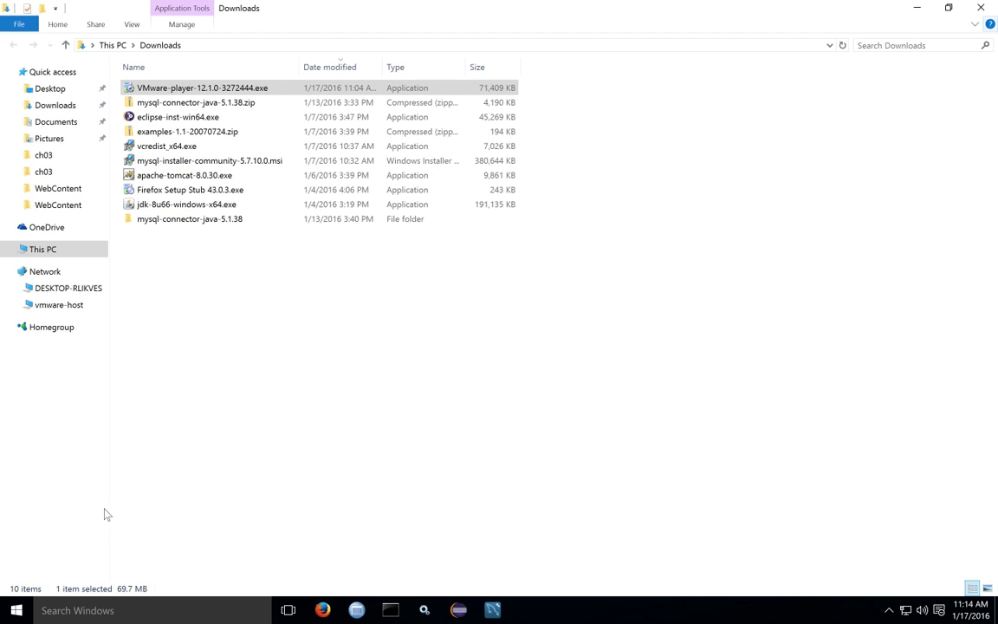
Close the Downloads folder and expand the VMware folder in Start's All apps list
key("alt+F4")
left_click(62, 558)
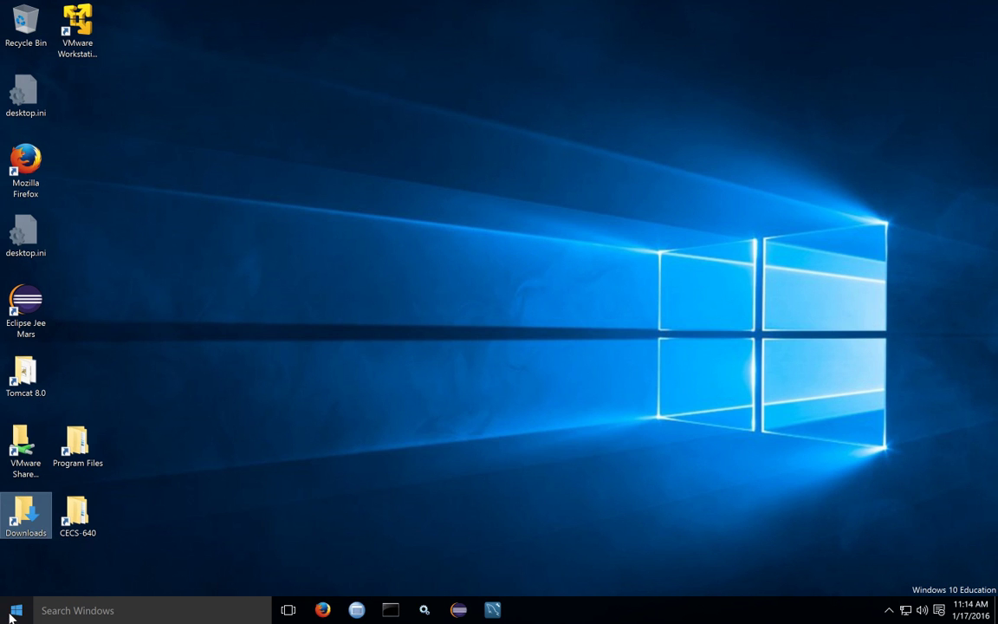
left_click(12, 613)
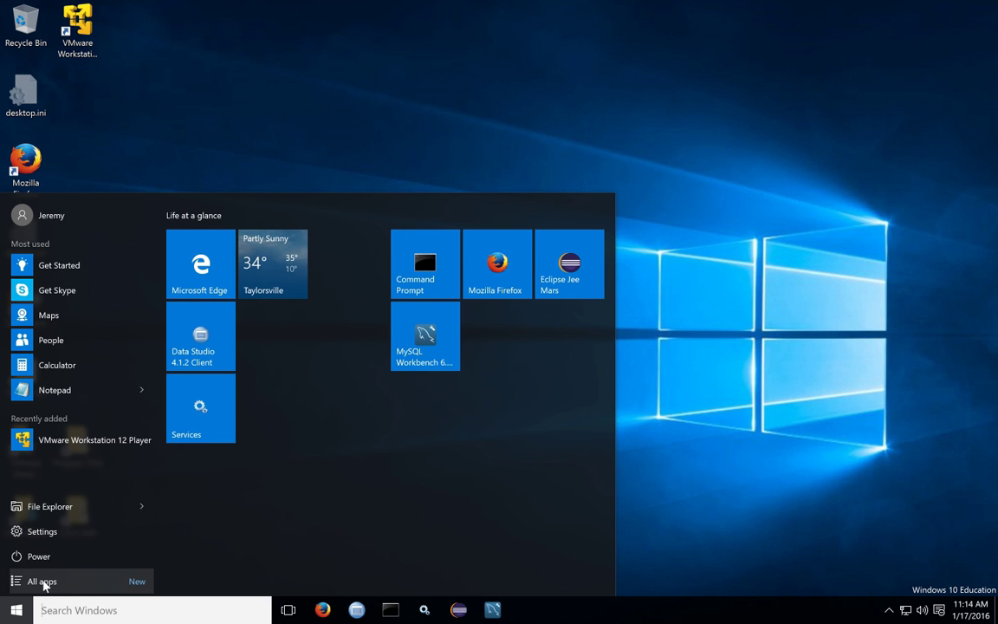
left_click(114, 582)
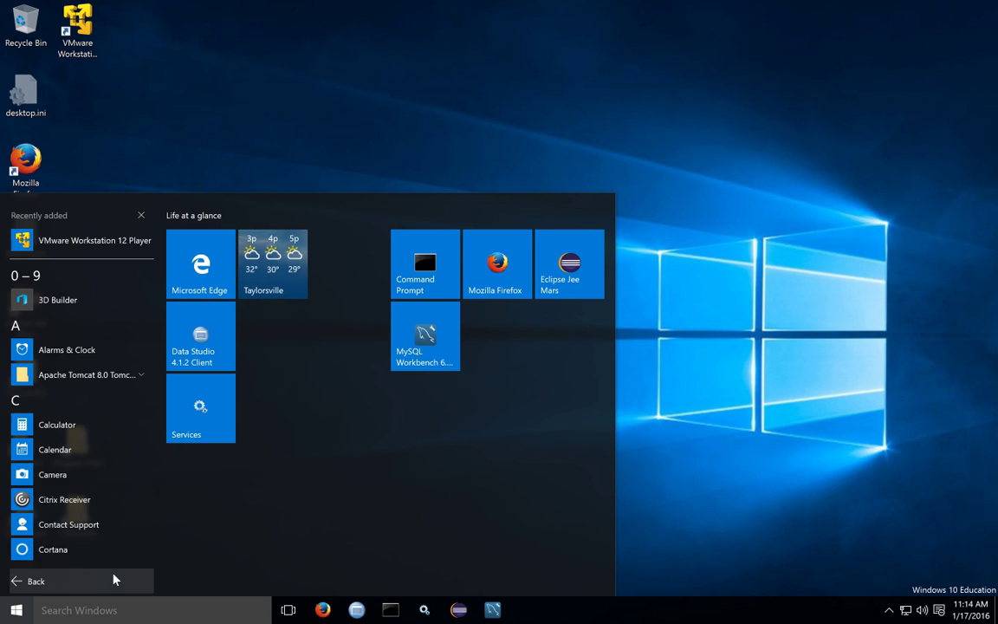
left_click_drag(157, 285, 147, 542)
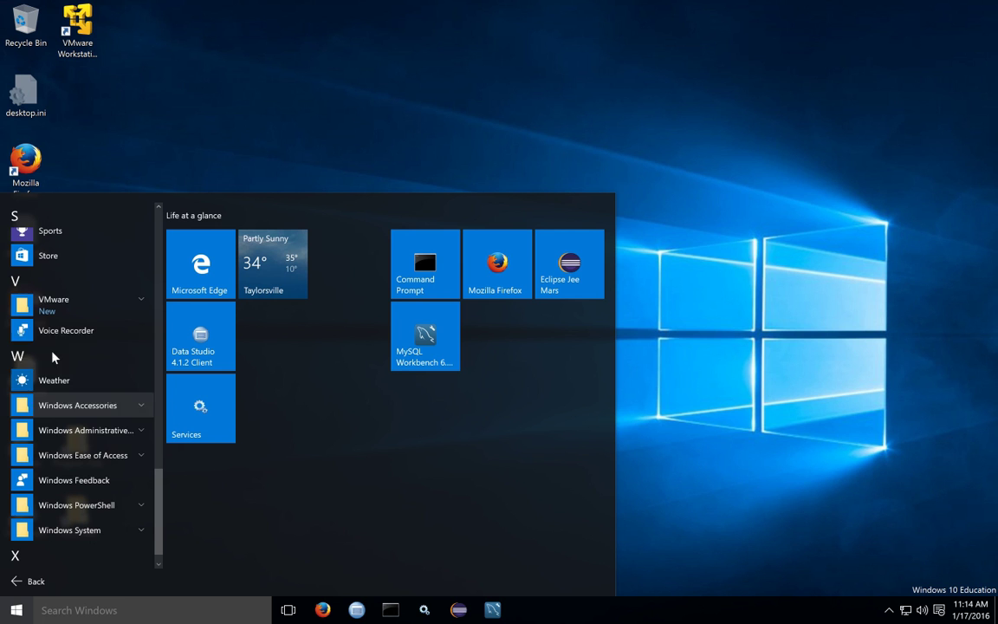
left_click(31, 305)
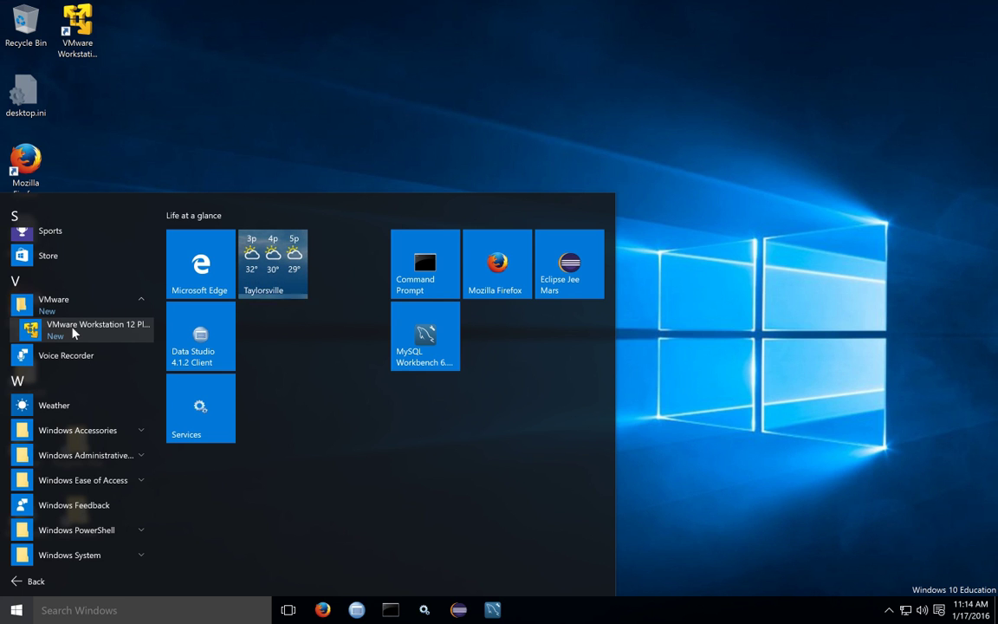
Pin VMware Workstation 12 Player to Start and to the taskbar, then adjust its tile
right_click(81, 330)
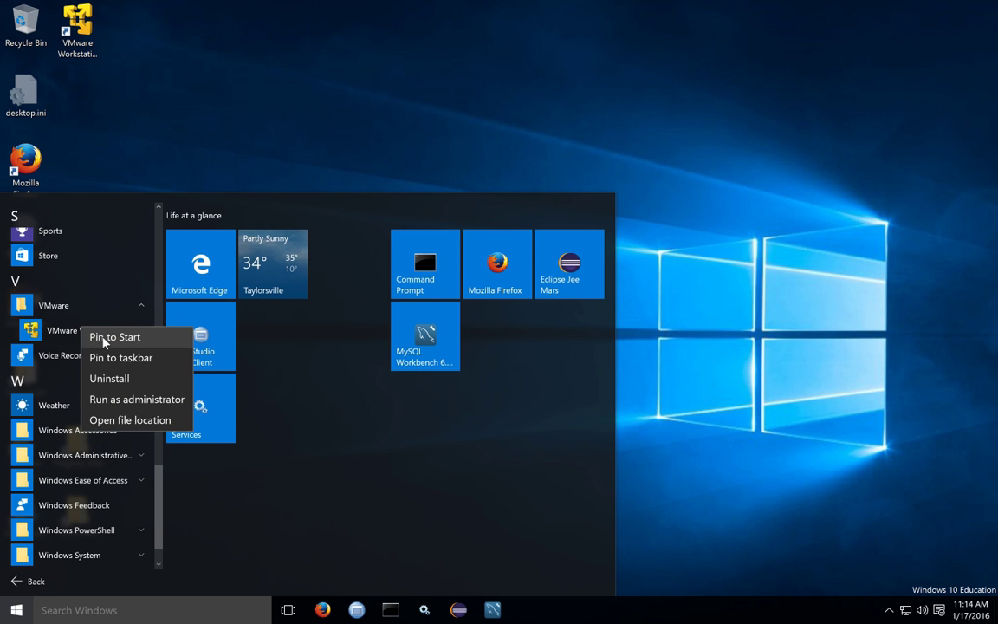
left_click(102, 338)
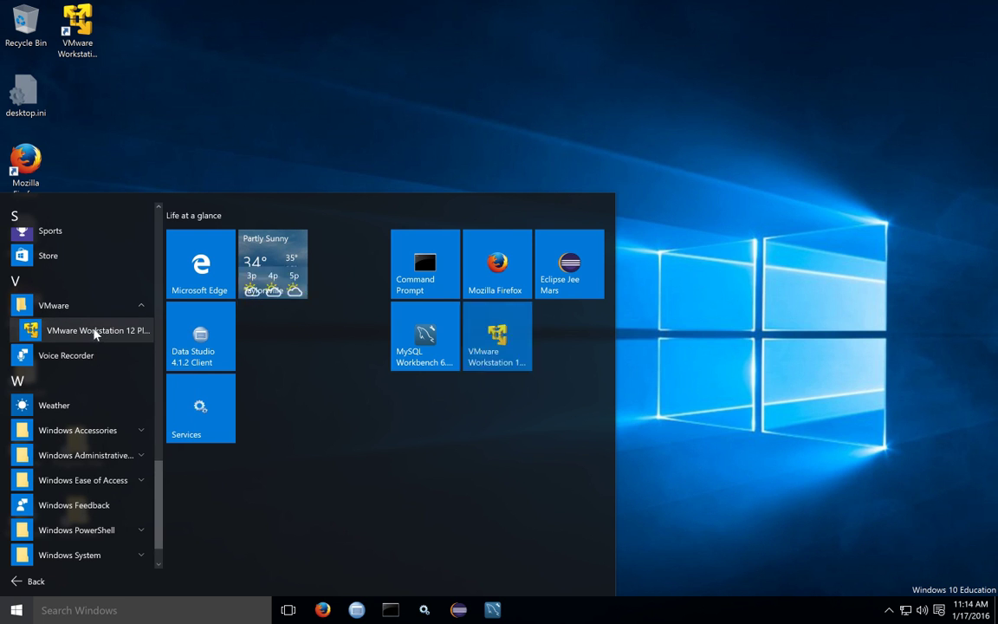
right_click(95, 333)
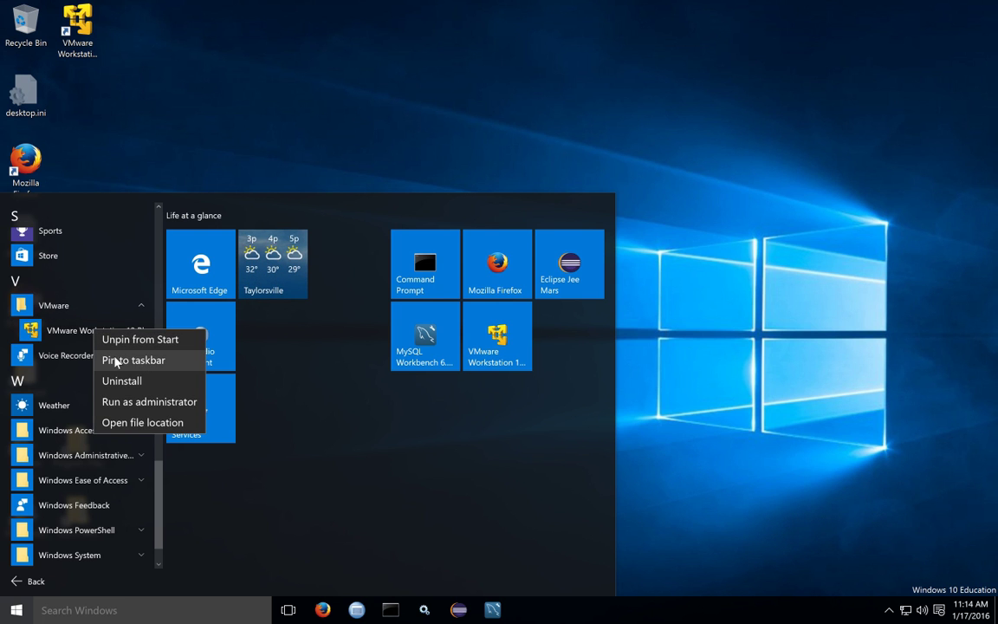
left_click(134, 359)
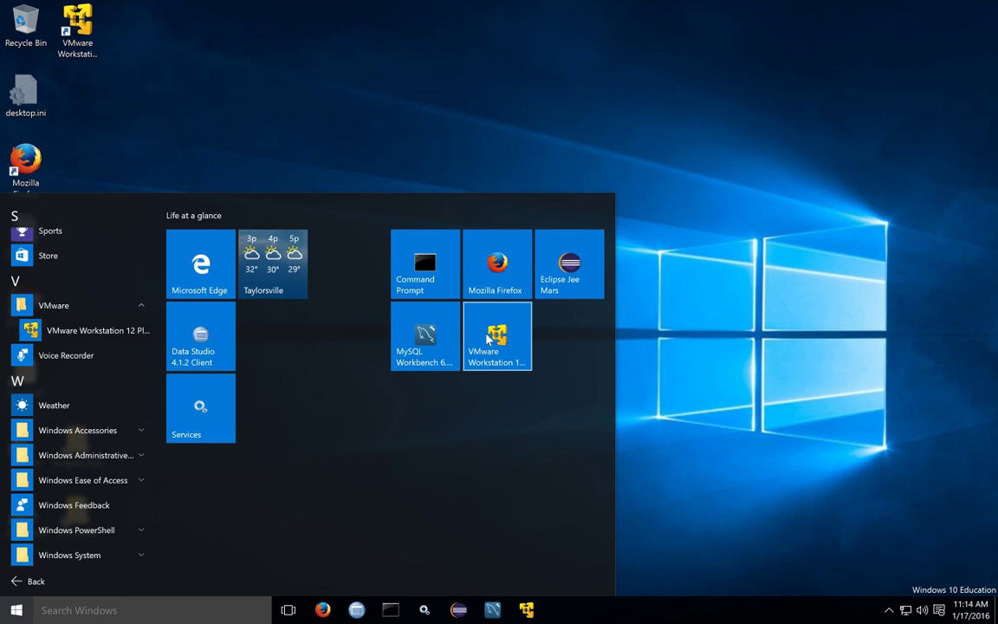
left_click_drag(491, 340, 490, 336)
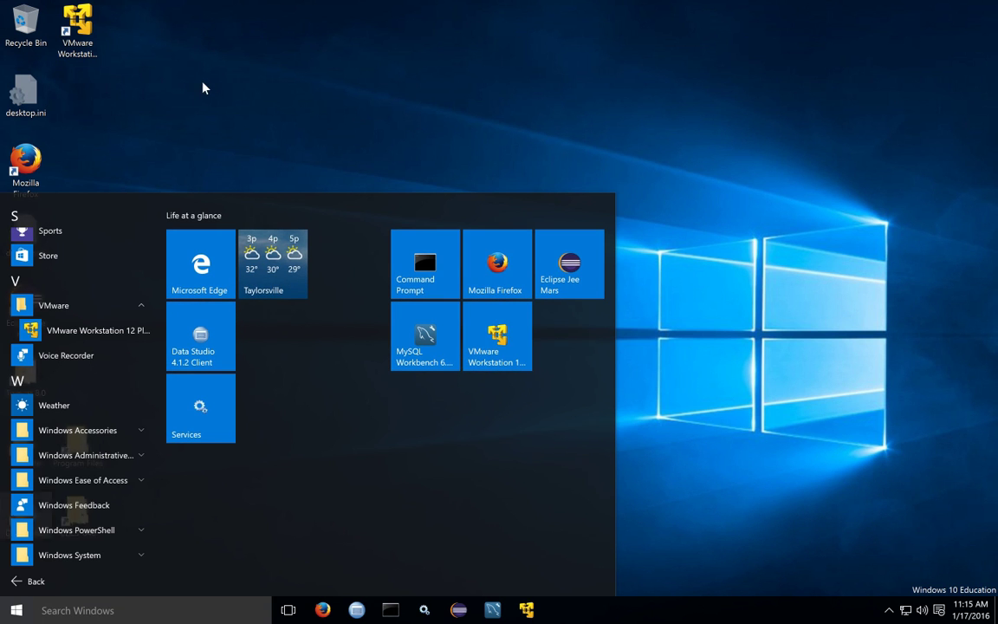
Close the Start menu and delete the VMware Workstation 12 Player desktop shortcut
left_click(76, 31)
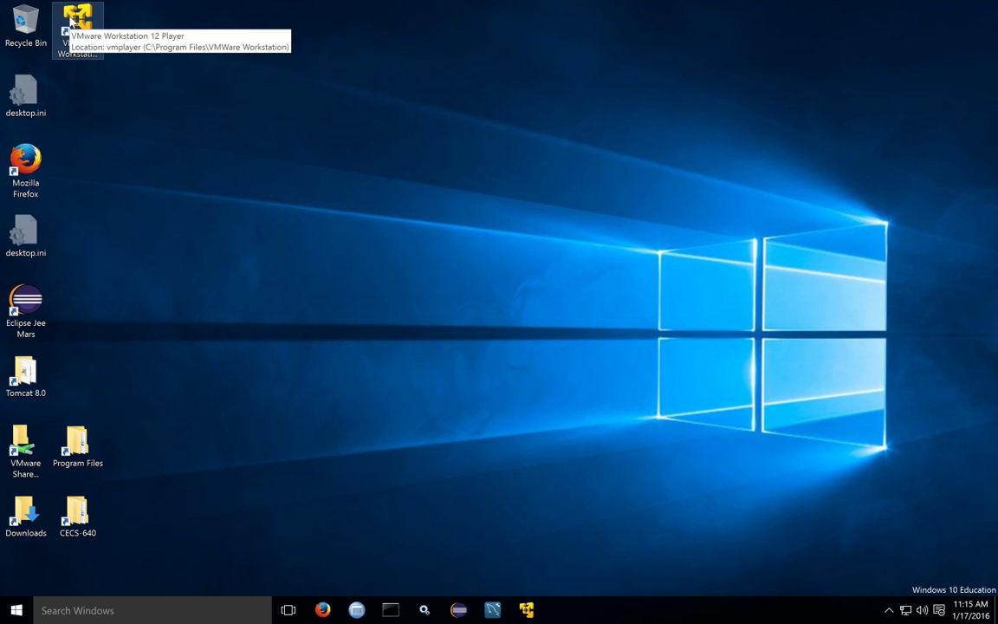
left_click(88, 30)
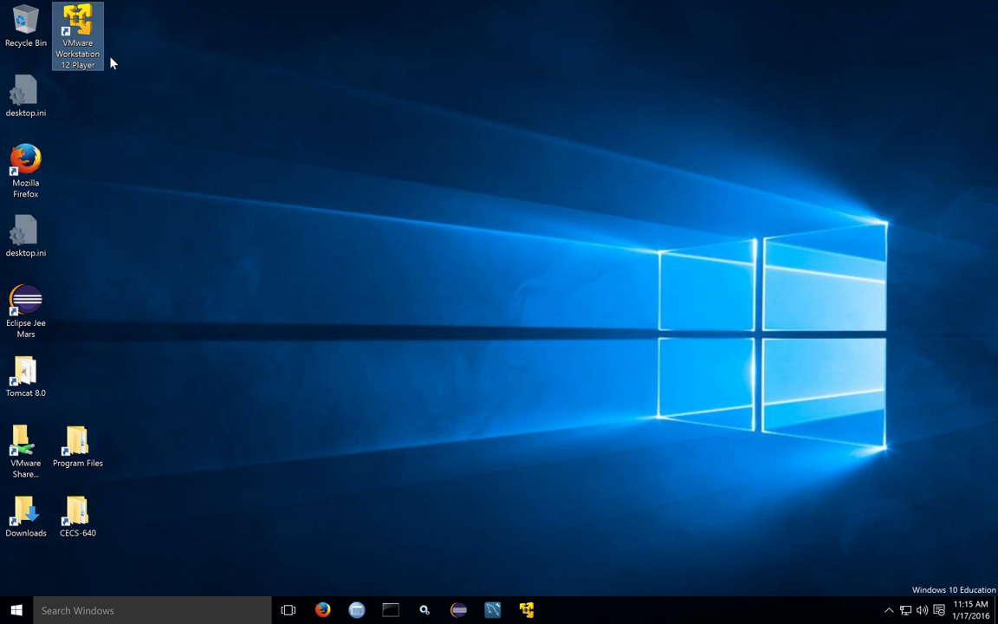
key("Delete")
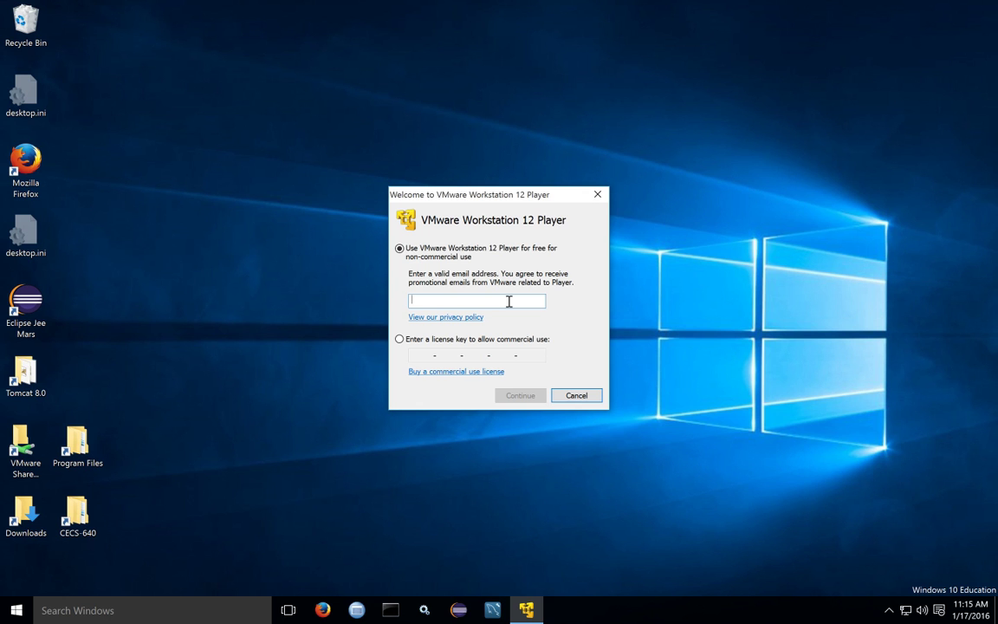
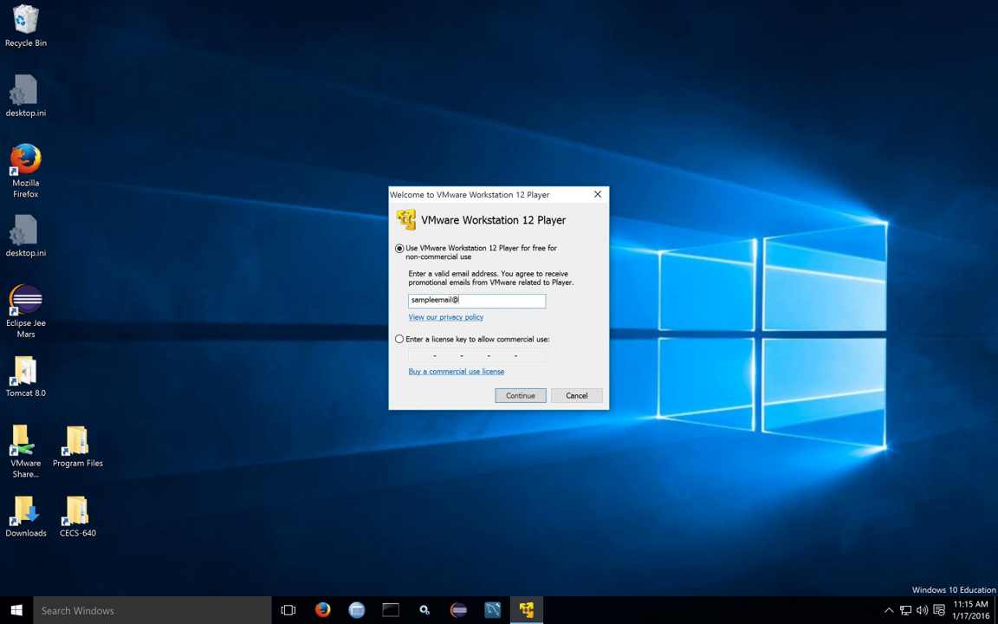
Enter an e-mail address for free non-commercial use, finish setup, and skip the Workstation Pro 12.1.0 update
left_click(519, 397)
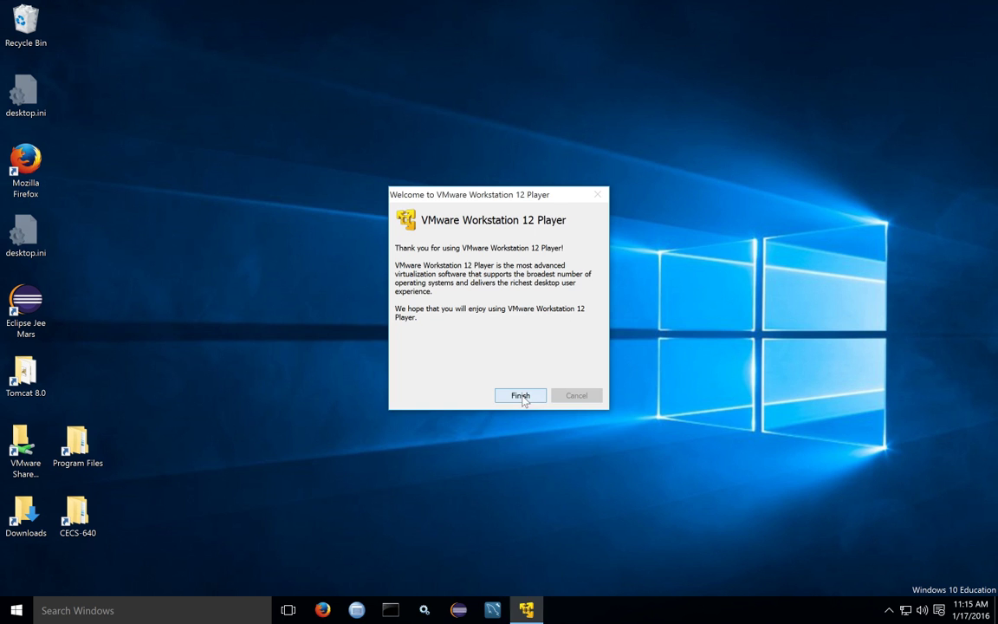
left_click(521, 396)
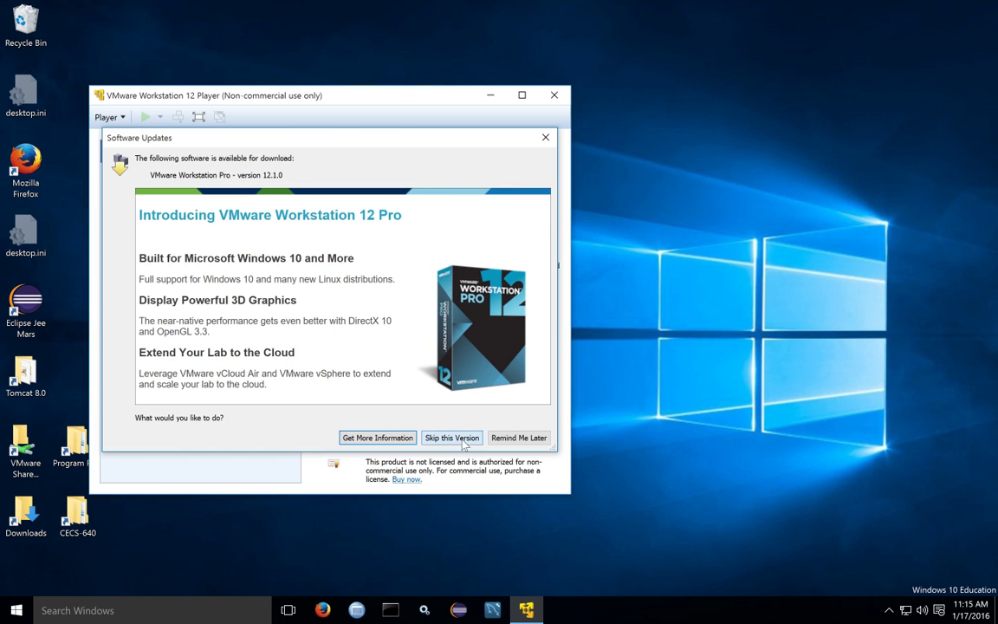
left_click(452, 438)
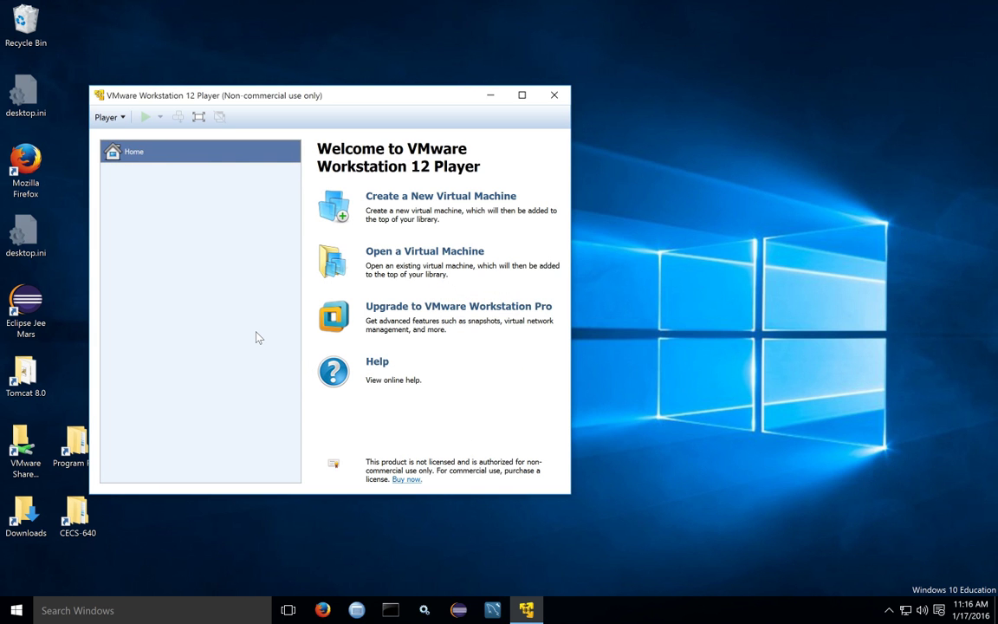